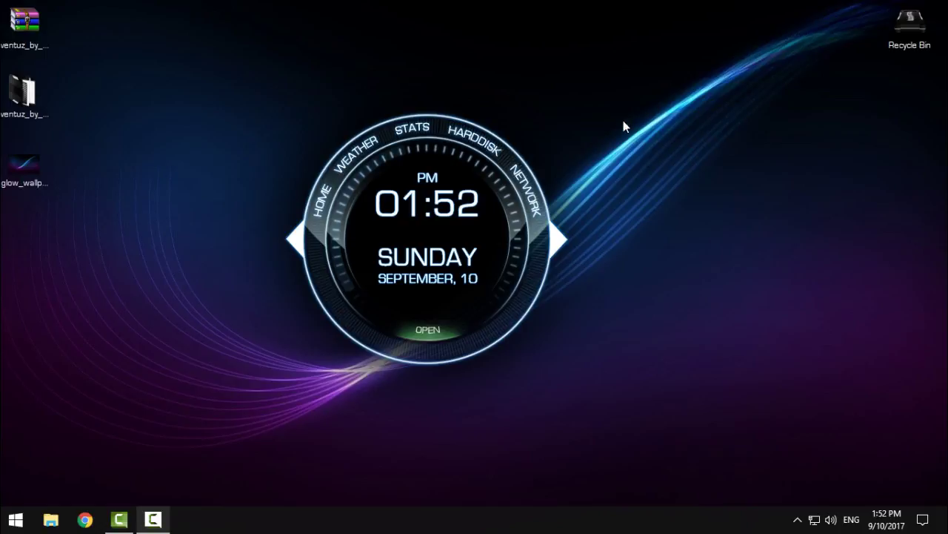
- Move the Ventuz clock skin slightly down the desktop and unload it
{"action": "left_click_drag", "start_coordinate": [624, 122], "coordinate": [514, 231]}
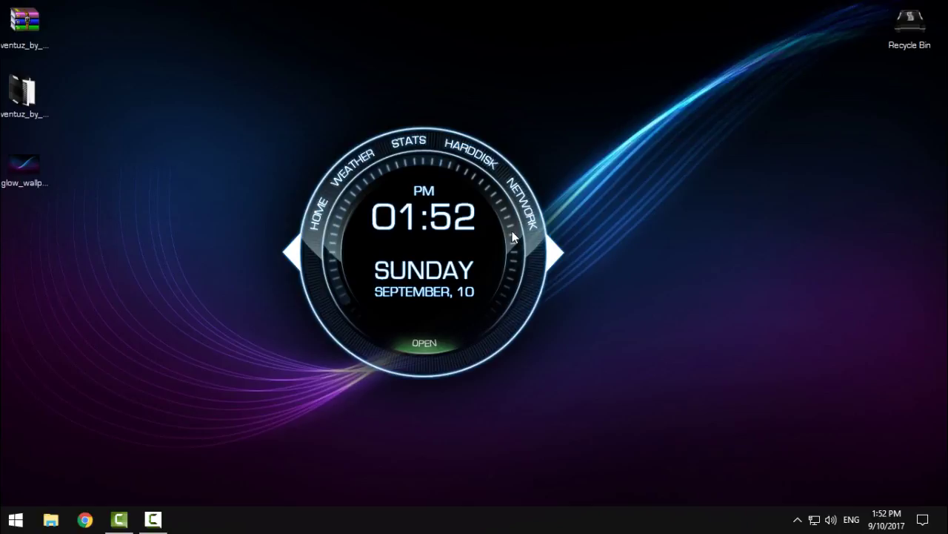
{"action": "right_click", "coordinate": [501, 203]}
{"action": "left_click", "coordinate": [541, 358]}
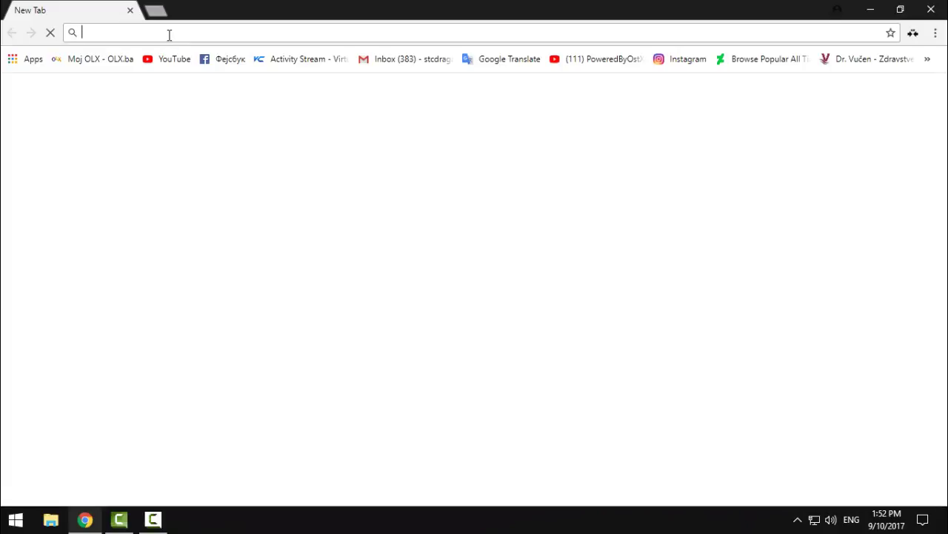
- Switch to Chrome and search Google for "rainmter"
{"action": "type", "text": "rainmter."}
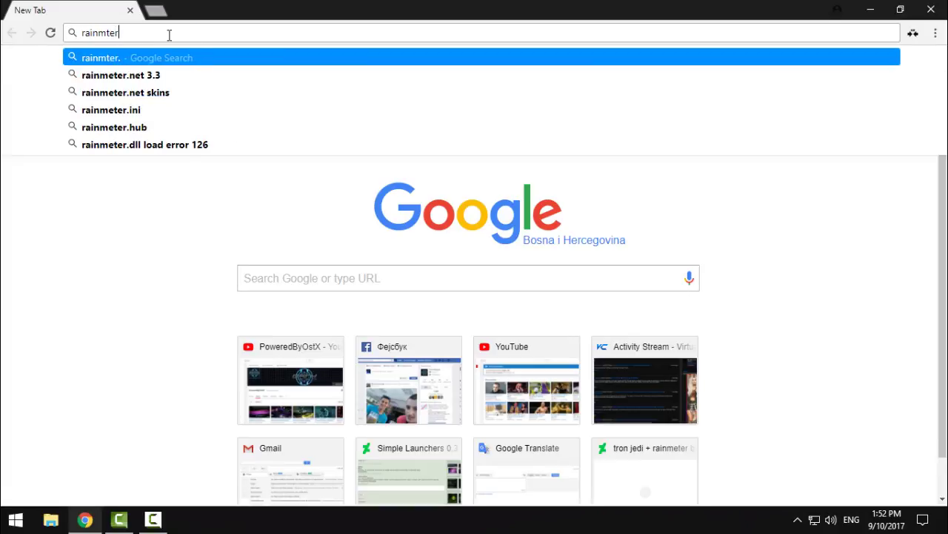
{"action": "type", "text": "ner"}
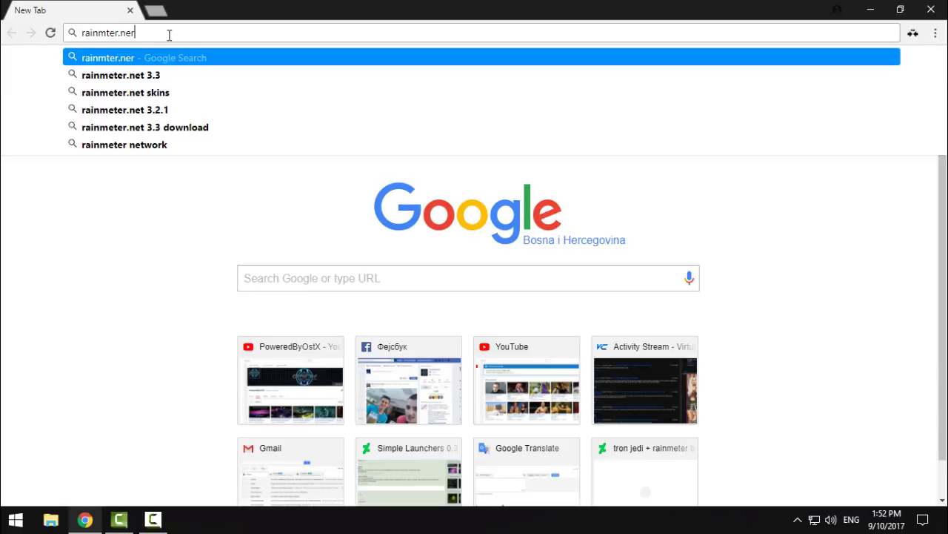
{"action": "double_click", "coordinate": [127, 33]}
{"action": "key", "text": "BackSpace"}
{"action": "key", "text": "BackSpace"}
{"action": "key", "text": "Return"}
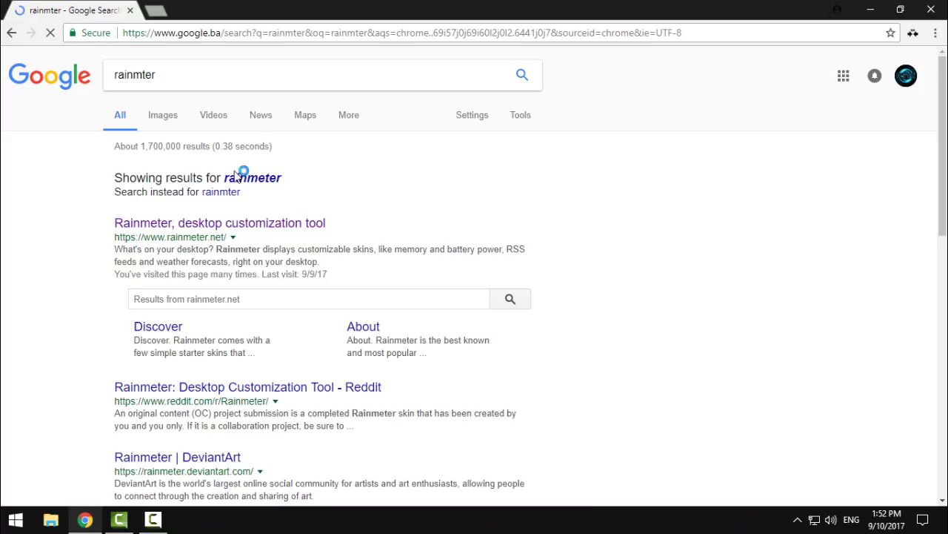
- Open the rainmeter.net website from the results, view its Download section, and close the browser
{"action": "left_click", "coordinate": [229, 224]}
{"action": "left_click", "coordinate": [247, 32]}
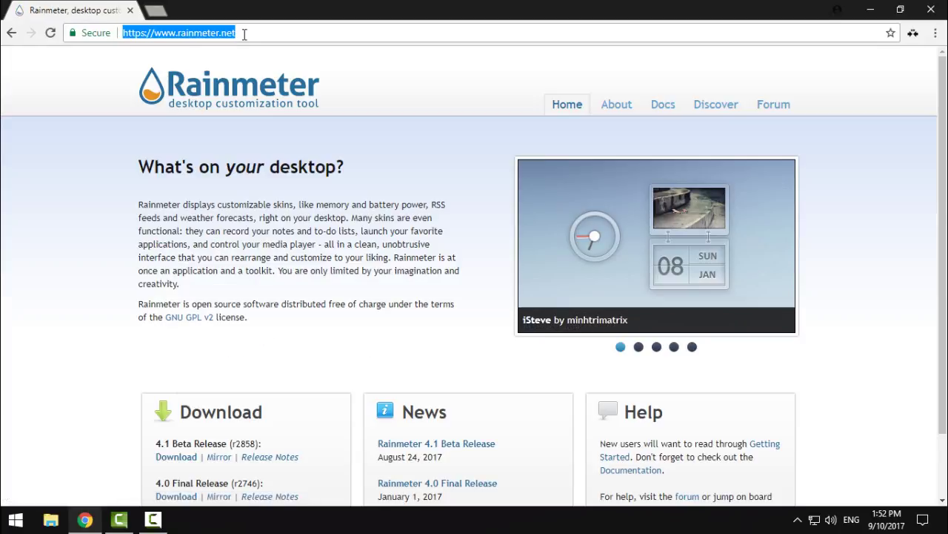
{"action": "left_click", "coordinate": [249, 30]}
{"action": "scroll", "coordinate": [51, 238], "scroll_direction": "down", "scroll_amount": 1}
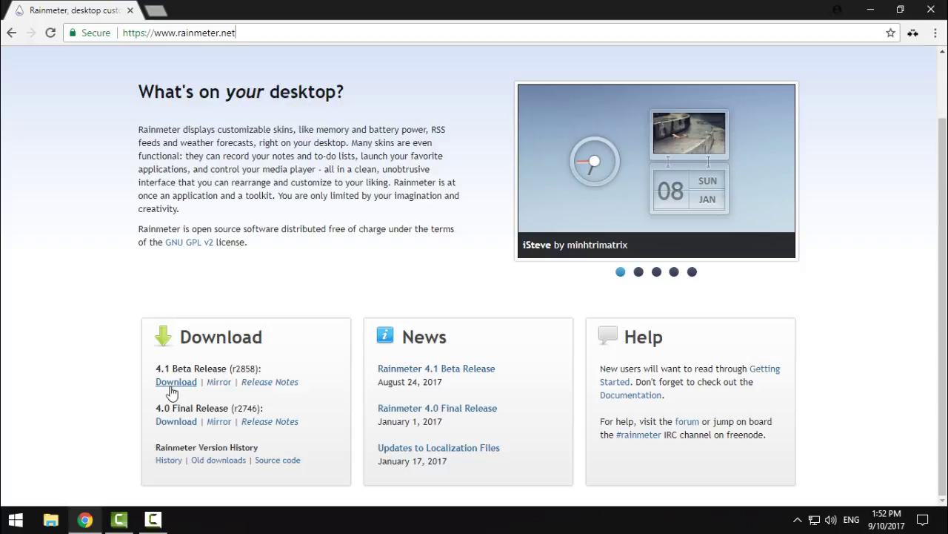
{"action": "left_click", "coordinate": [930, 10]}
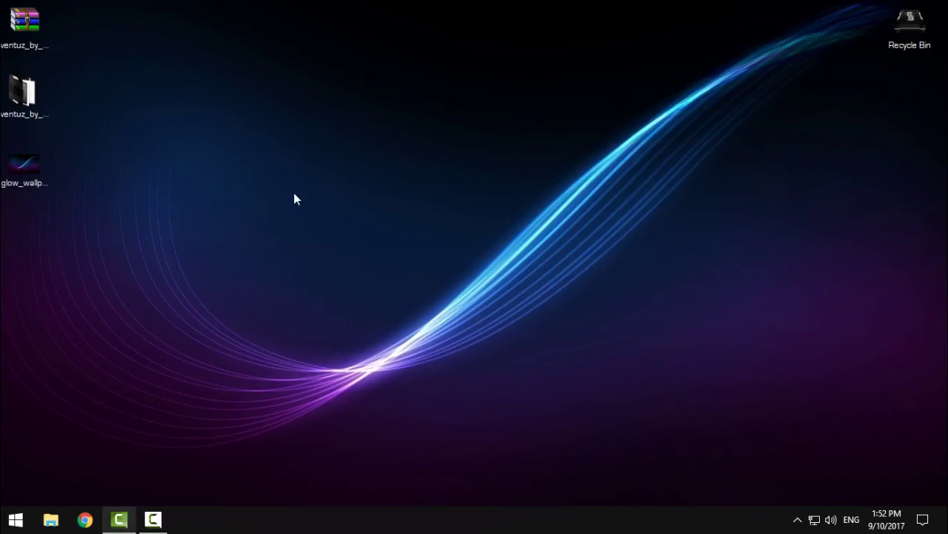
- Preview the glow wallpaper image stored on the desktop and close the viewer
{"action": "double_click", "coordinate": [14, 172]}
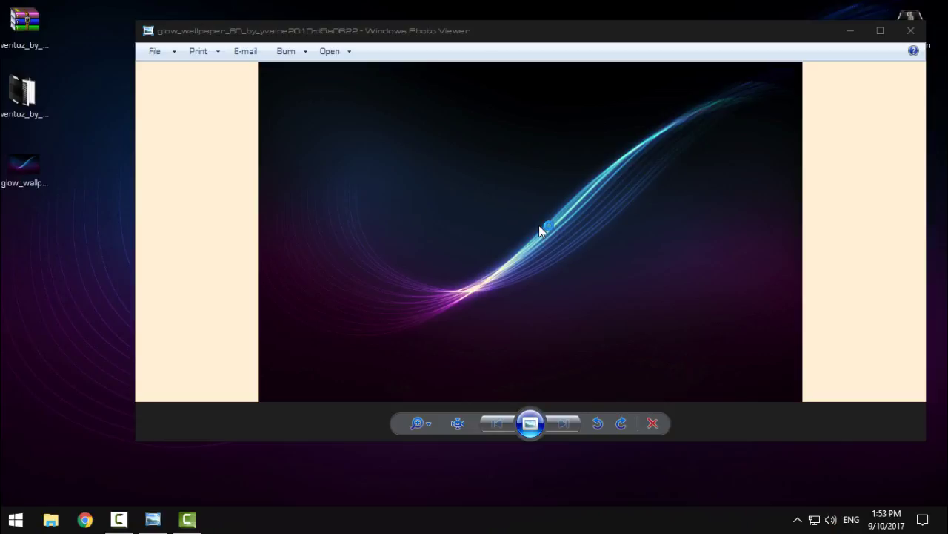
{"action": "left_click", "coordinate": [912, 31]}
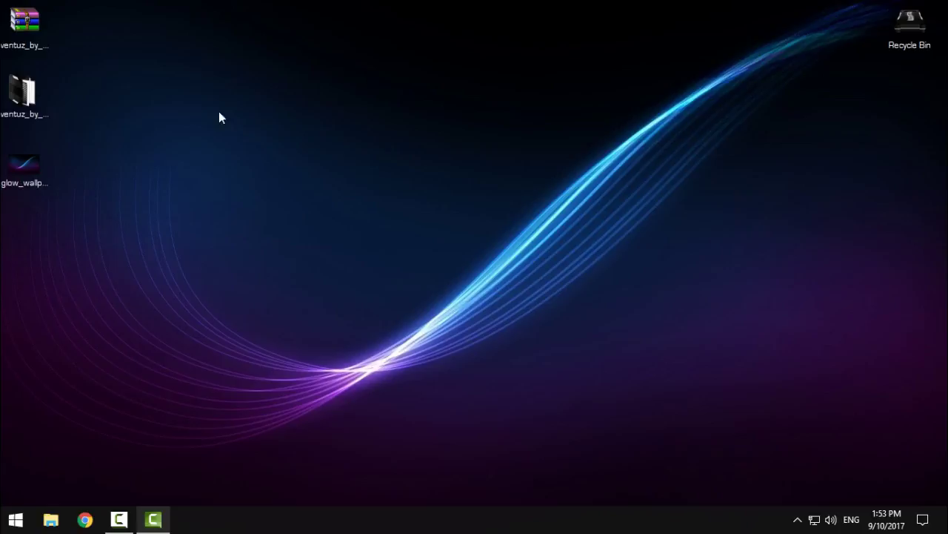
- Delete the existing ventuz_by_ld_jing folder and extract the archive again into a ventuz_by_ld_jing folder on the desktop
{"action": "right_click", "coordinate": [30, 87]}
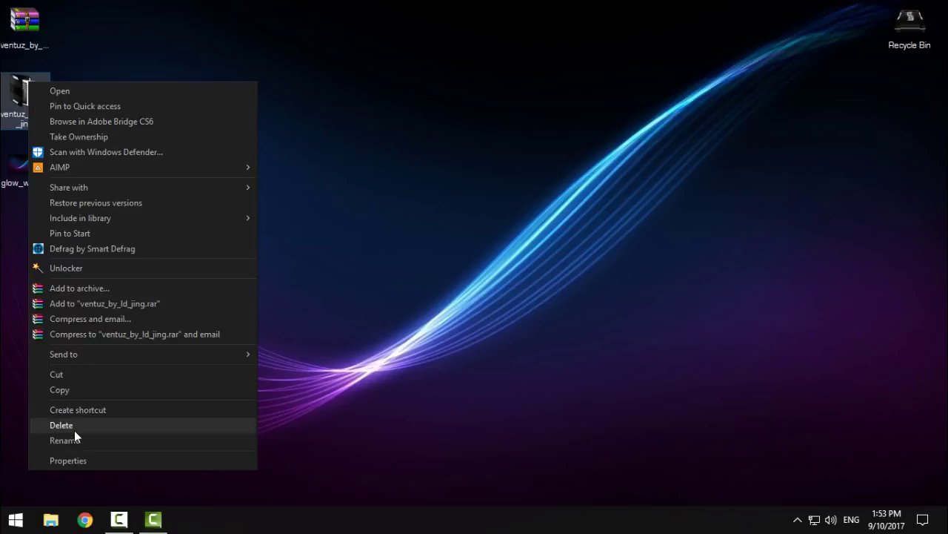
{"action": "left_click", "coordinate": [75, 429]}
{"action": "left_click", "coordinate": [42, 36]}
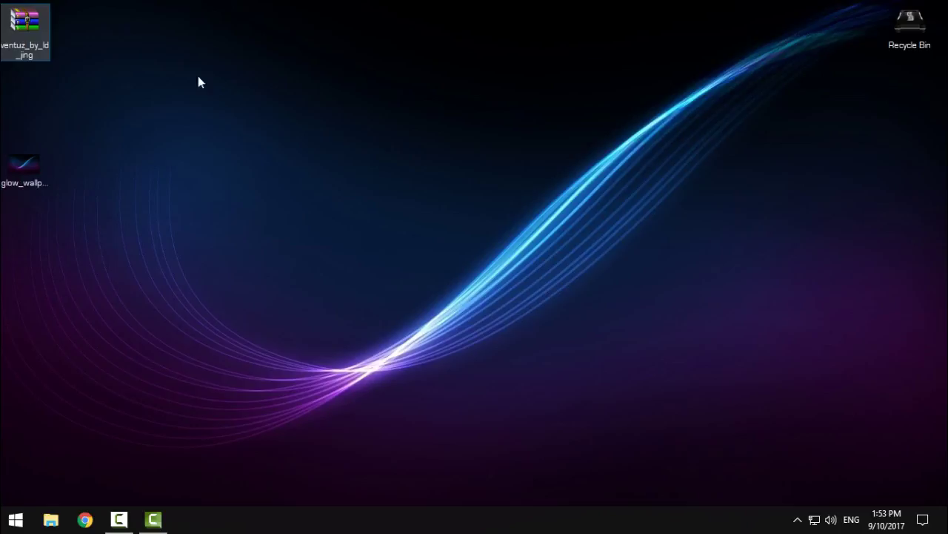
{"action": "right_click", "coordinate": [27, 40]}
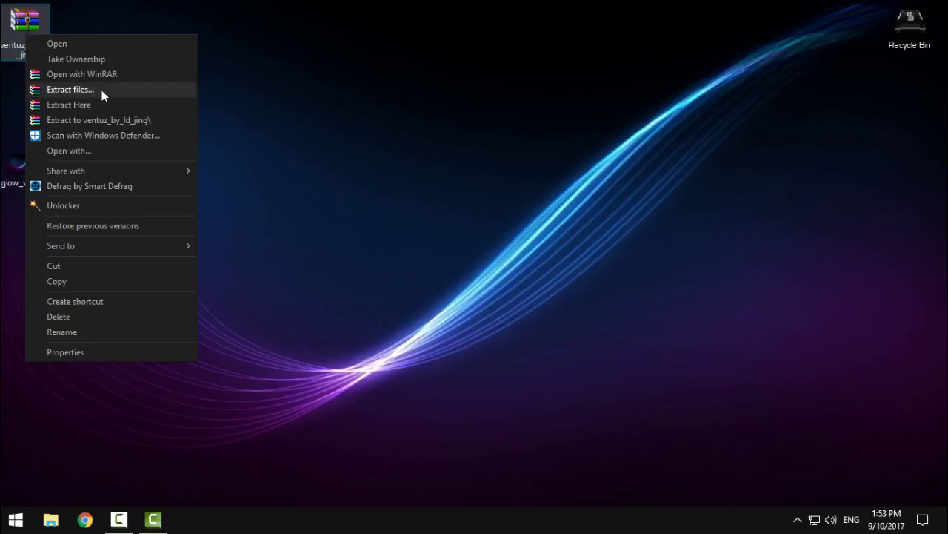
{"action": "left_click", "coordinate": [102, 116]}
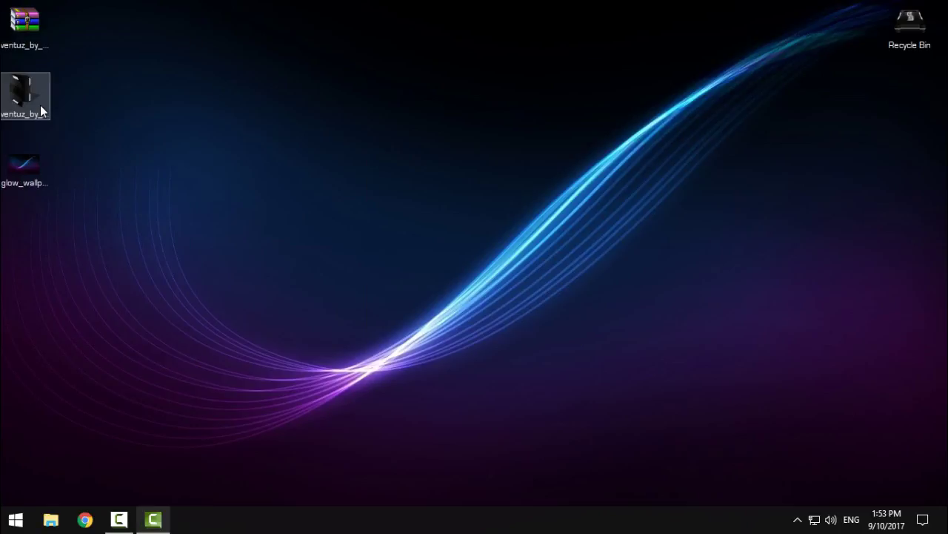
- Install the Ventuz skin package from the extracted ventuz_by_ld_jing folder, with the included skins loaded
{"action": "double_click", "coordinate": [41, 105]}
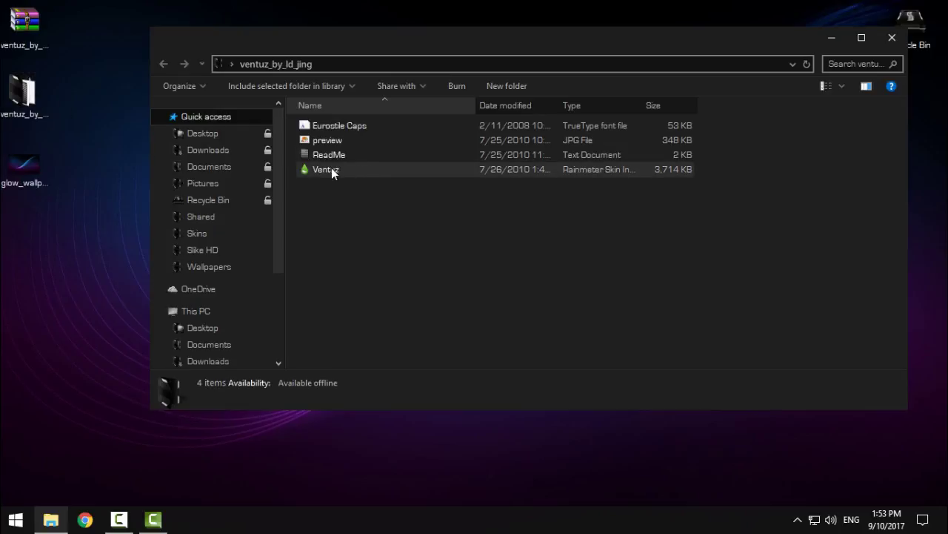
{"action": "left_click", "coordinate": [331, 169]}
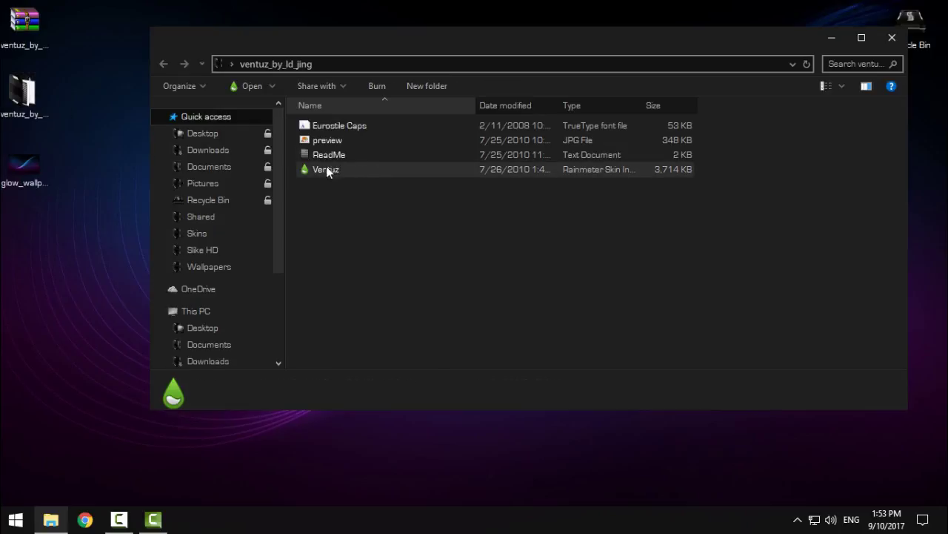
{"action": "left_click", "coordinate": [797, 518]}
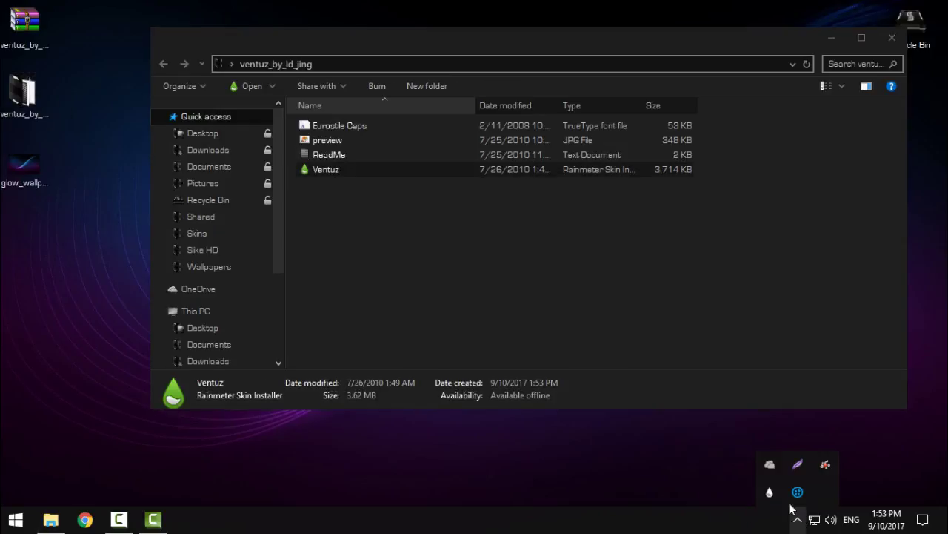
{"action": "double_click", "coordinate": [351, 171]}
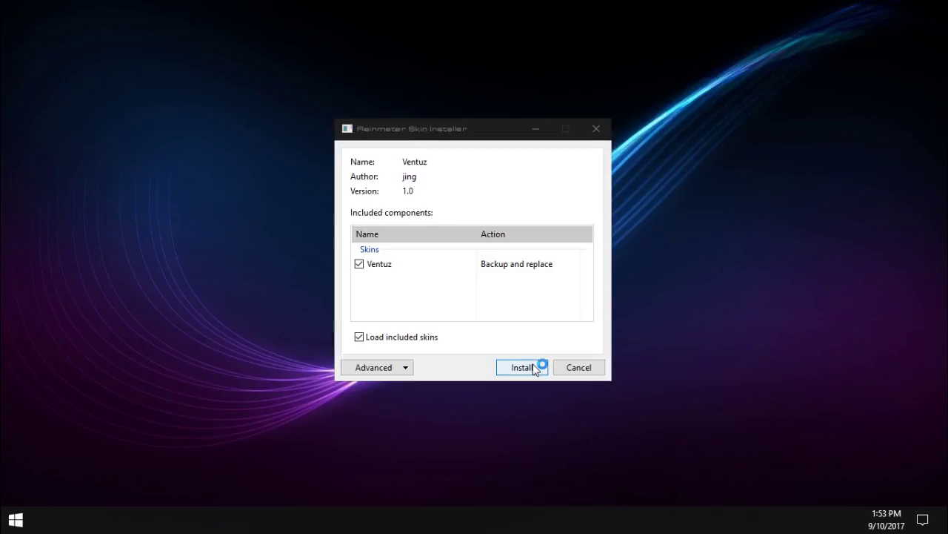
{"action": "left_click", "coordinate": [532, 363]}
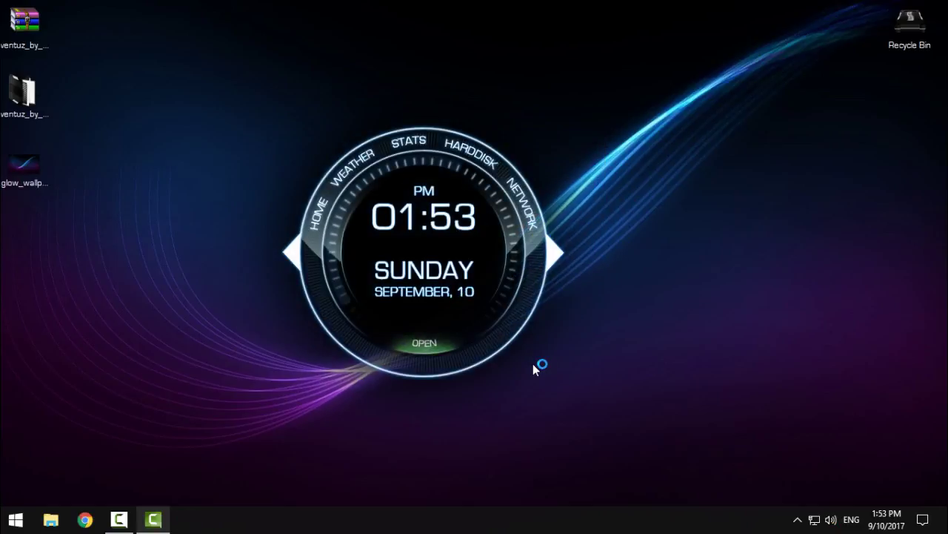
- Move the Ventuz Configure window off the clock and inspect the GmailUsername and GmailPassword settings alongside the expanded Home view
{"action": "left_click_drag", "start_coordinate": [526, 181], "coordinate": [762, 60]}
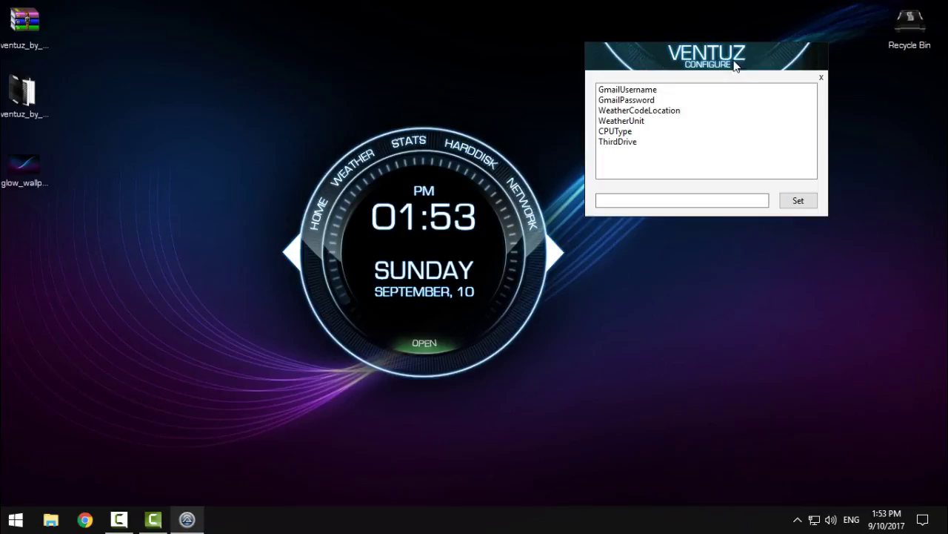
{"action": "left_click", "coordinate": [641, 90]}
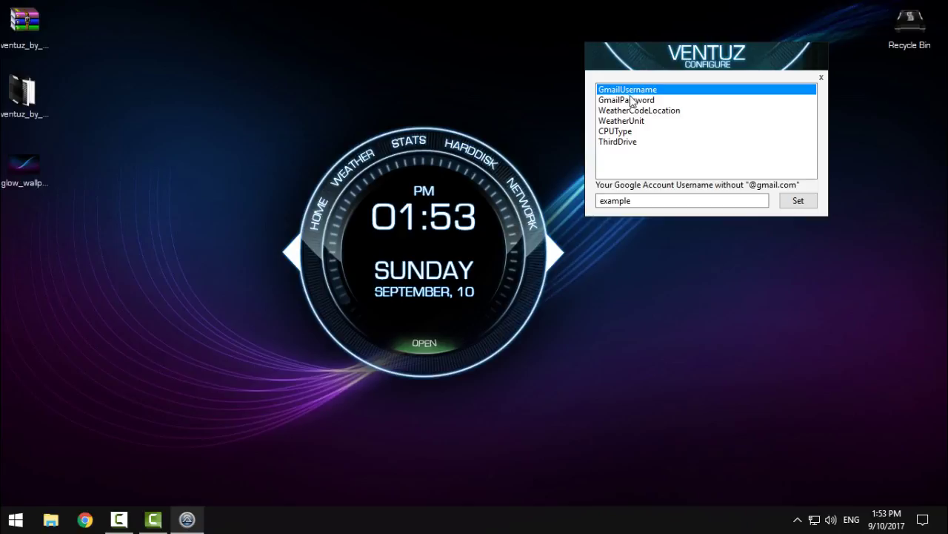
{"action": "left_click", "coordinate": [641, 100]}
{"action": "left_click", "coordinate": [638, 91]}
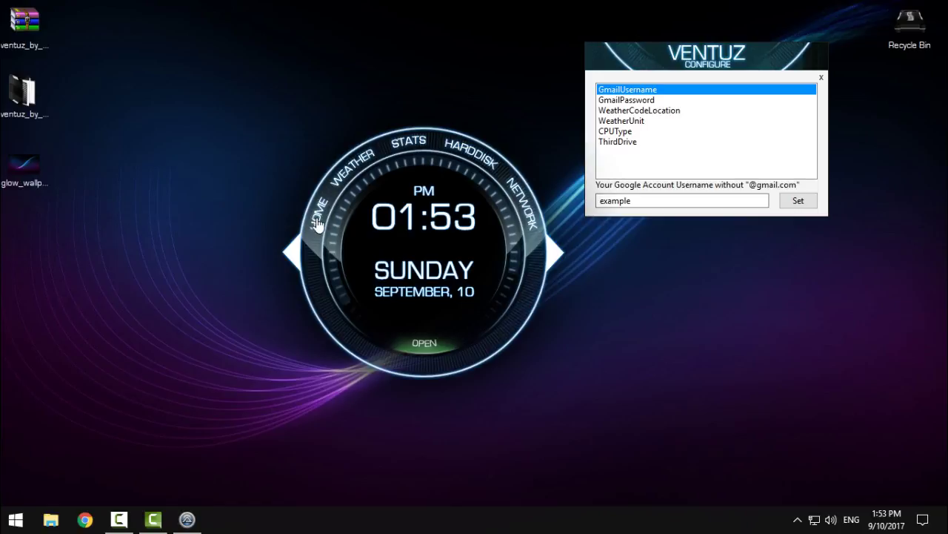
{"action": "left_click", "coordinate": [435, 350]}
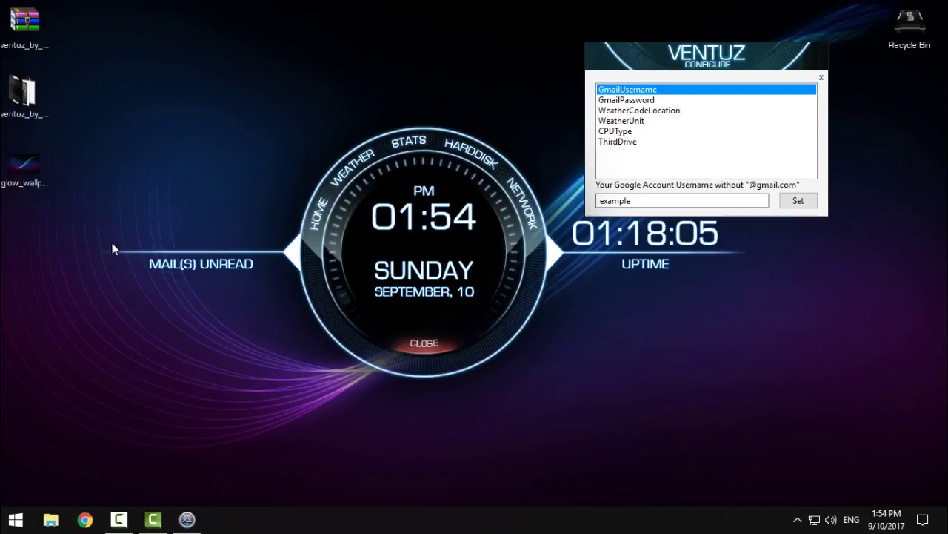
{"action": "left_click", "coordinate": [622, 91]}
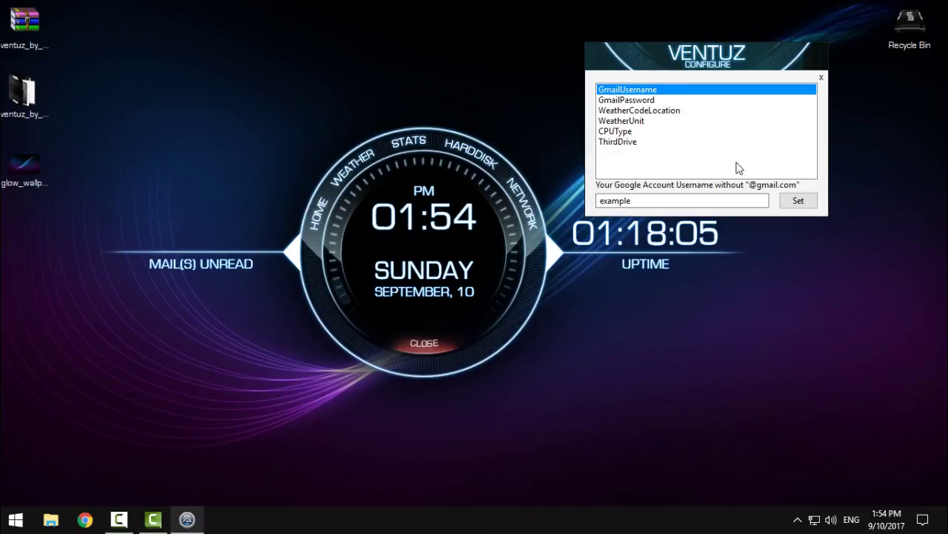
{"action": "left_click", "coordinate": [641, 101]}
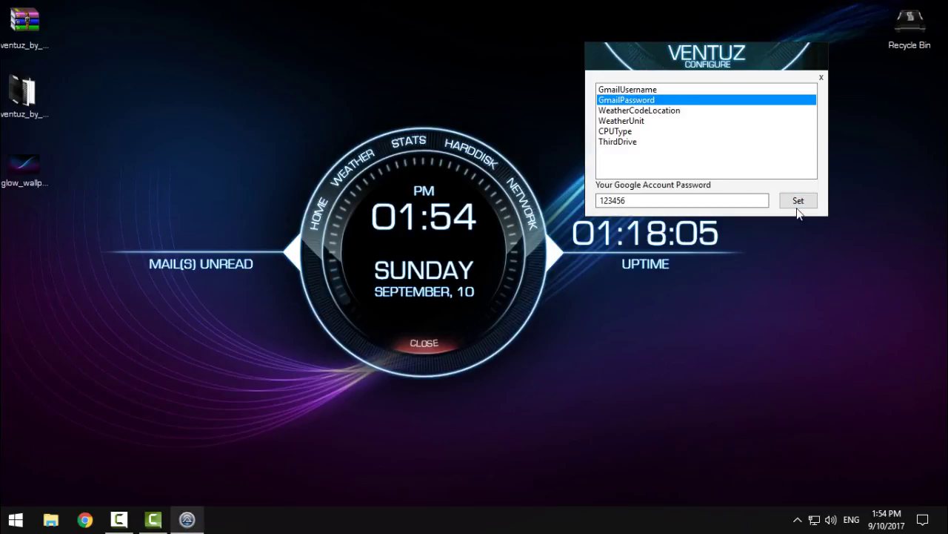
- Select the WeatherCodeLocation setting and display the clock's expanded Weather view
{"action": "left_click", "coordinate": [655, 111]}
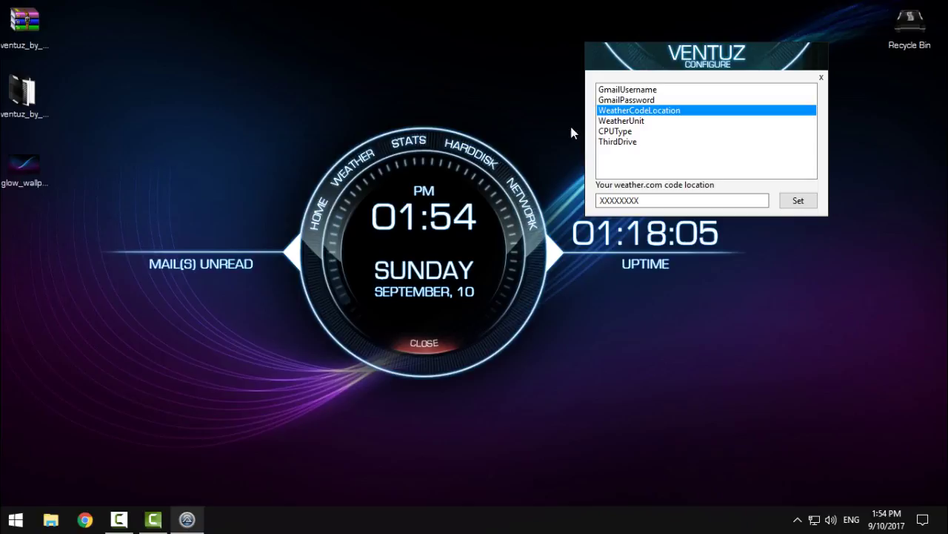
{"action": "left_click", "coordinate": [348, 175]}
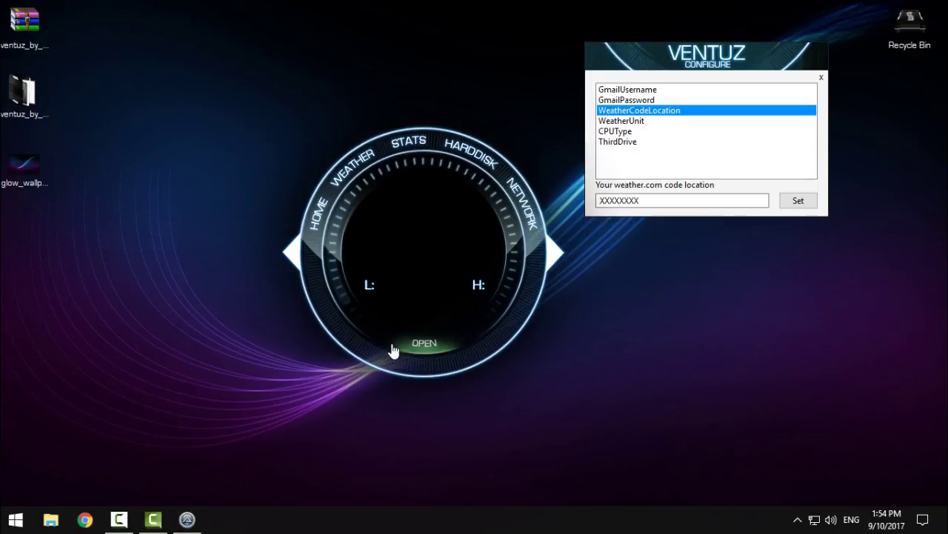
{"action": "left_click", "coordinate": [422, 345]}
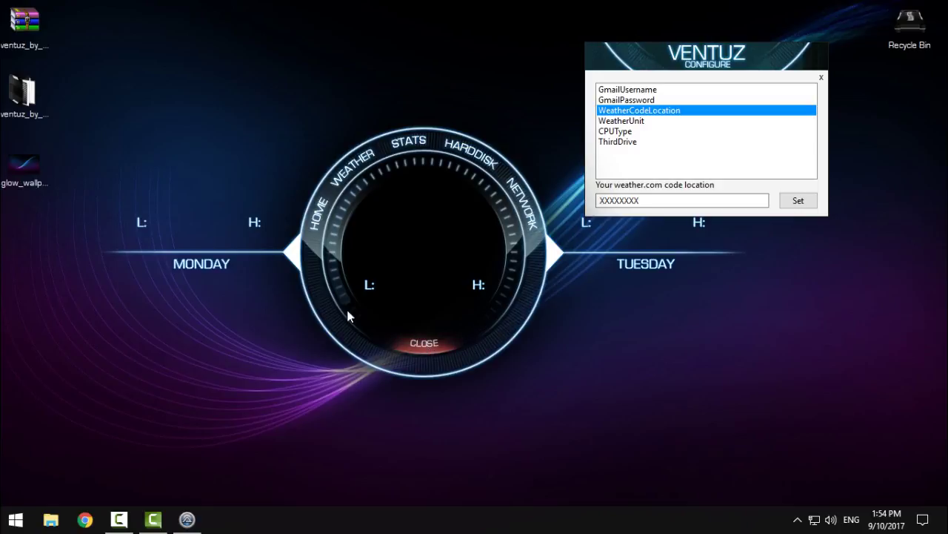
- Move the Ventuz Configure window farther from the clock and open the WeatherCodeLocation value for editing
{"action": "left_click_drag", "start_coordinate": [741, 54], "coordinate": [783, 33]}
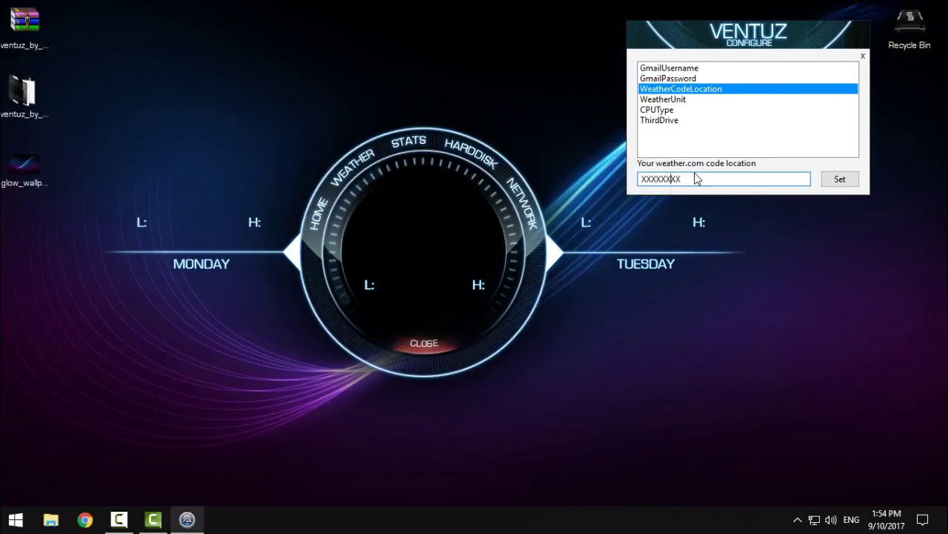
{"action": "left_click", "coordinate": [658, 178]}
{"action": "double_click", "coordinate": [693, 179]}
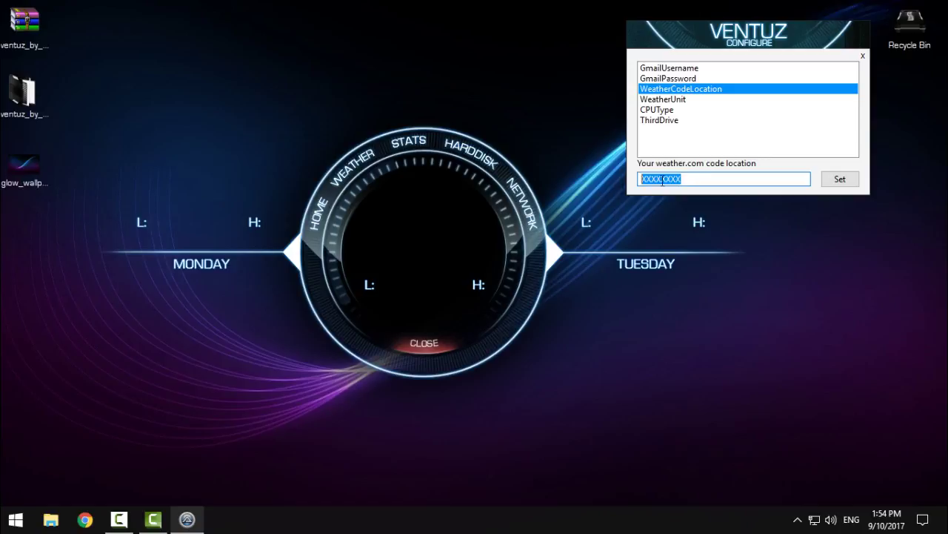
{"action": "key", "text": "End"}
- Switch to Chrome, search for "wheater code" and open the weather.codes website
{"action": "left_click", "coordinate": [86, 520]}
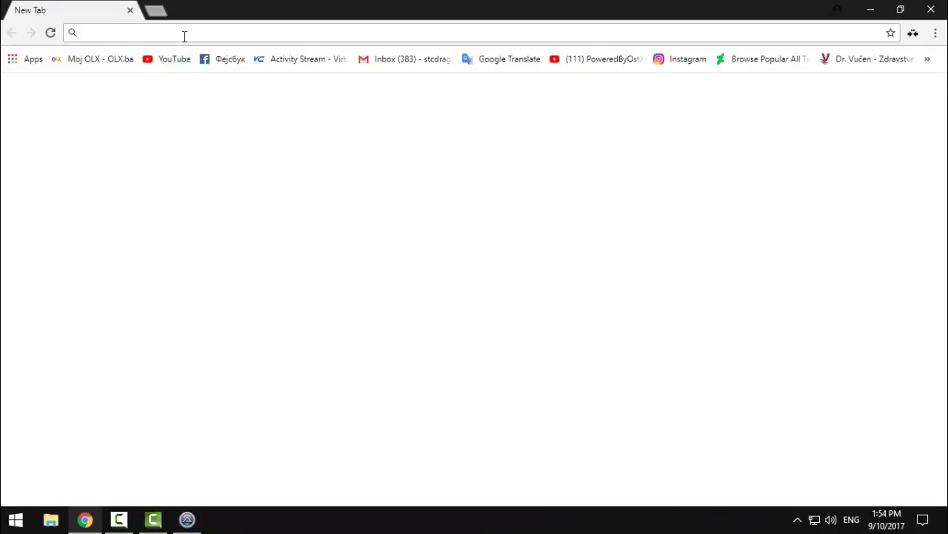
{"action": "type", "text": "whe"}
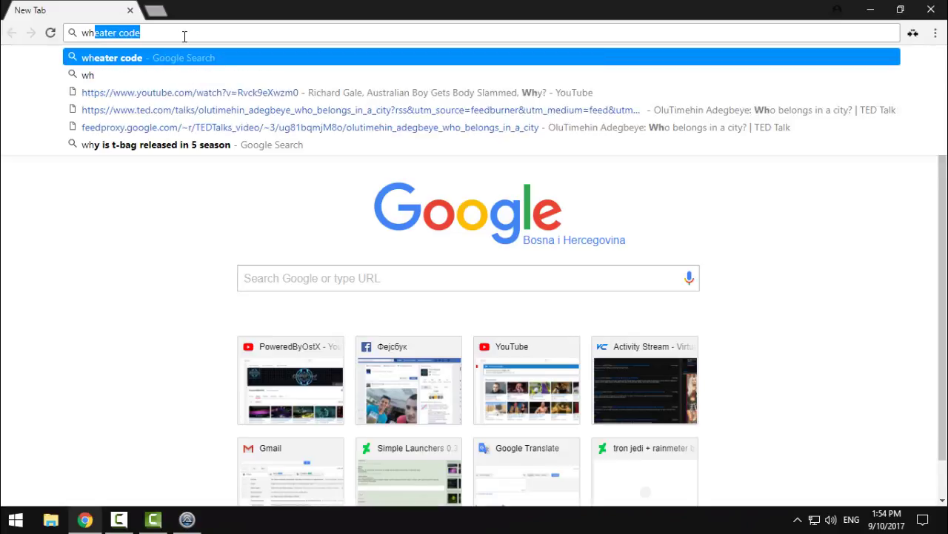
{"action": "key", "text": "Return"}
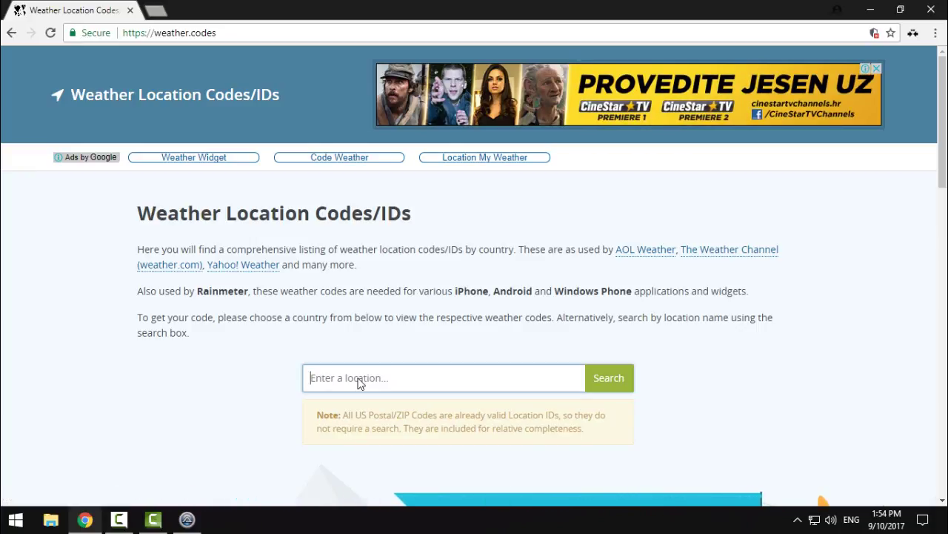
- Search the weather location codes for "banja luka"
{"action": "type", "text": "banja l"}
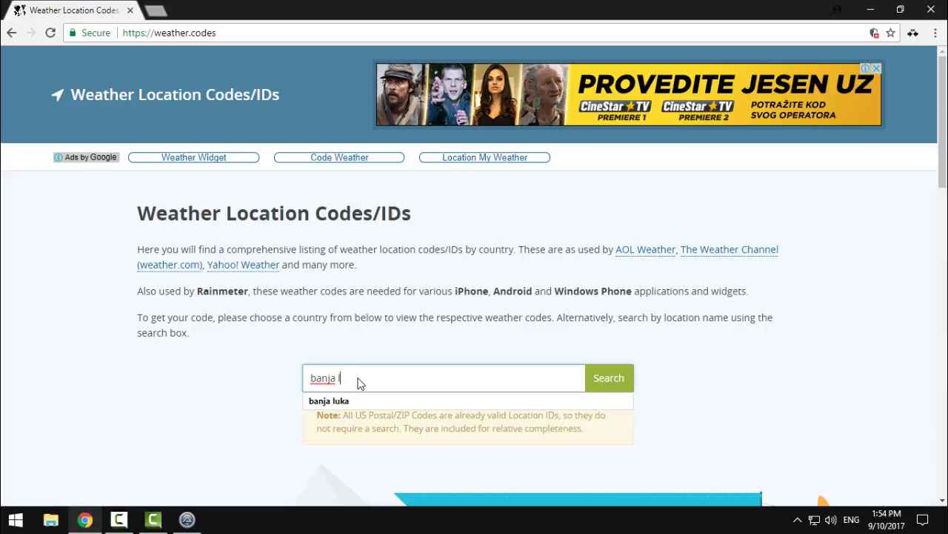
{"action": "type", "text": "uka"}
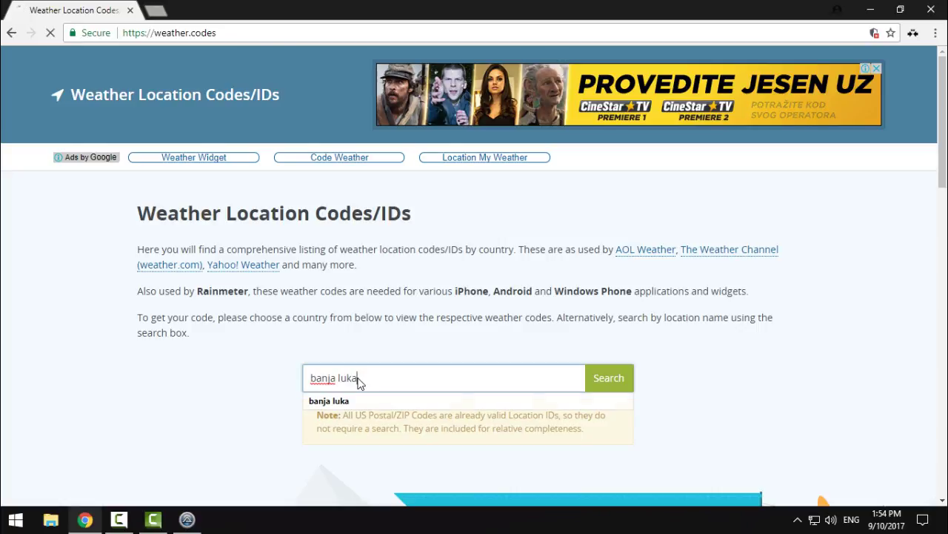
- Run the "banja luka" search and copy the location code BKXX0001 from the results
{"action": "key", "text": "Return"}
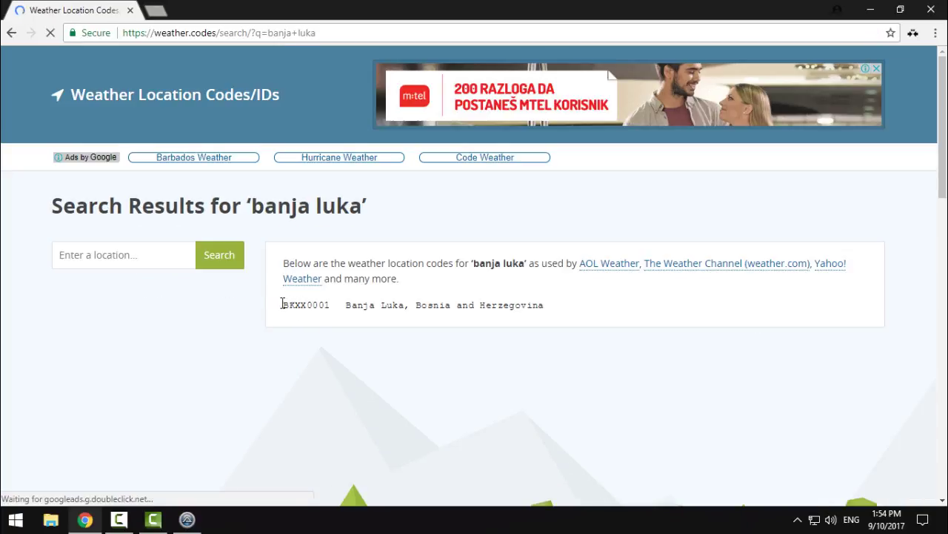
{"action": "left_click_drag", "start_coordinate": [283, 305], "coordinate": [332, 305]}
{"action": "right_click", "coordinate": [326, 307]}
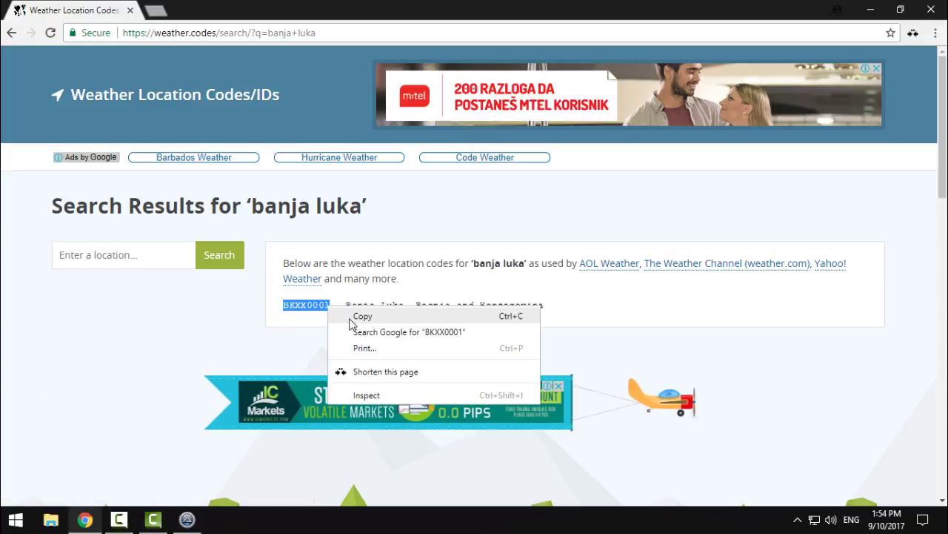
{"action": "left_click", "coordinate": [322, 312]}
{"action": "left_click", "coordinate": [338, 312]}
{"action": "double_click", "coordinate": [328, 306]}
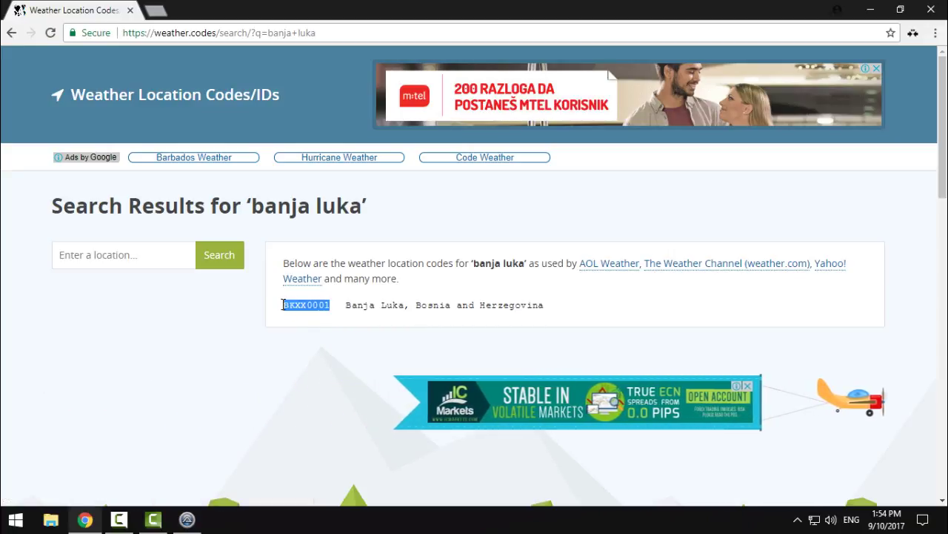
{"action": "left_click", "coordinate": [335, 313]}
{"action": "double_click", "coordinate": [291, 305]}
{"action": "right_click", "coordinate": [290, 308]}
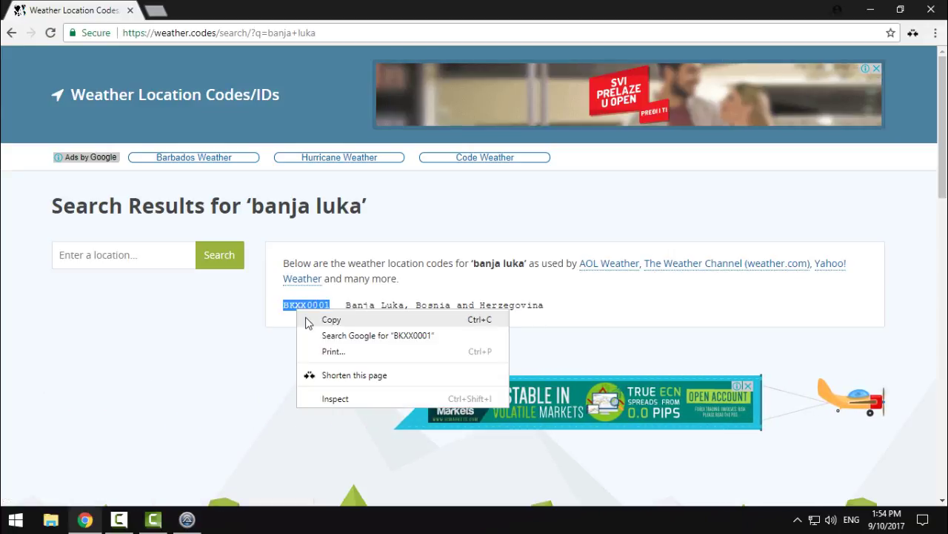
{"action": "left_click", "coordinate": [326, 322]}
- Minimize Chrome and set WeatherCodeLocation to the copied code BKXX0001 in the Ventuz Configure window
{"action": "left_click", "coordinate": [871, 9]}
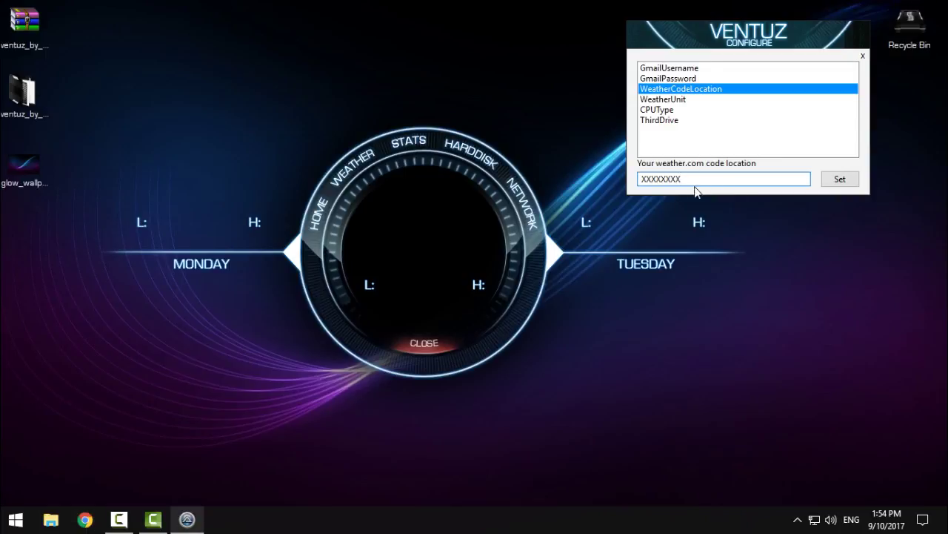
{"action": "left_click_drag", "start_coordinate": [682, 179], "coordinate": [641, 179]}
{"action": "right_click", "coordinate": [669, 178]}
{"action": "left_click", "coordinate": [701, 236]}
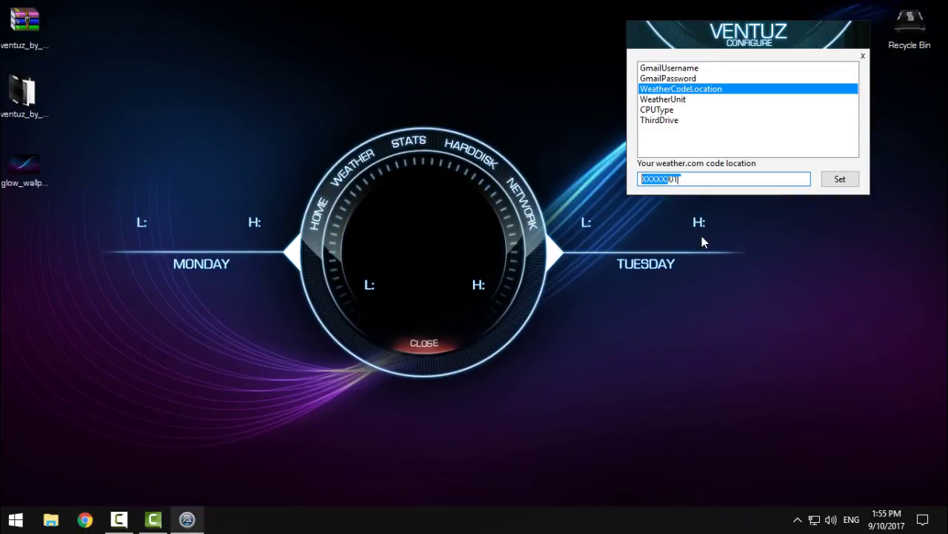
{"action": "left_click", "coordinate": [854, 182]}
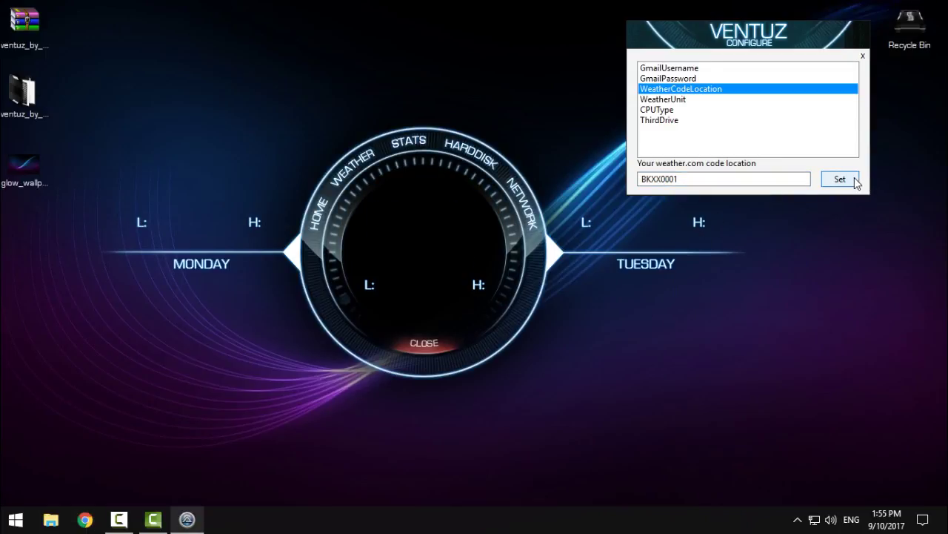
- Refresh the Ventuz skin and display the clock's expanded Weather view
{"action": "right_click", "coordinate": [543, 250]}
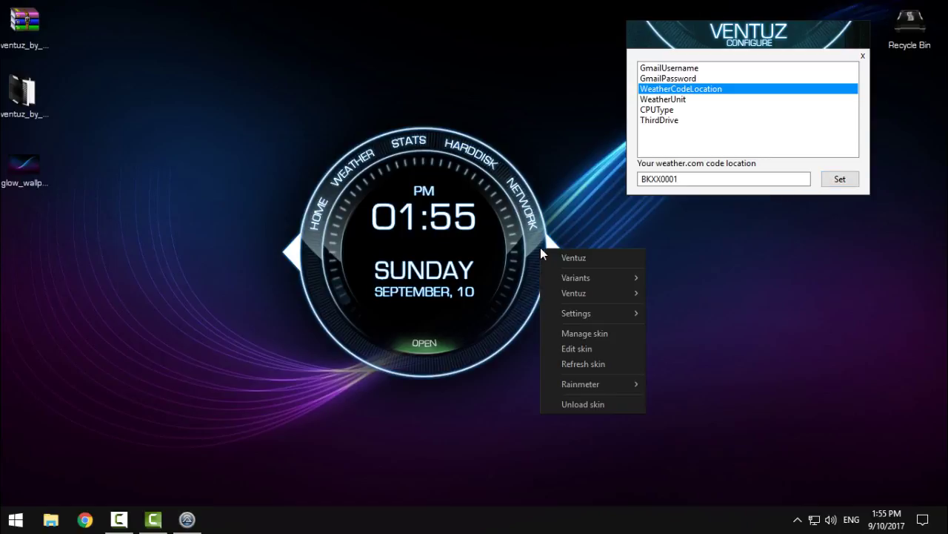
{"action": "left_click", "coordinate": [584, 365]}
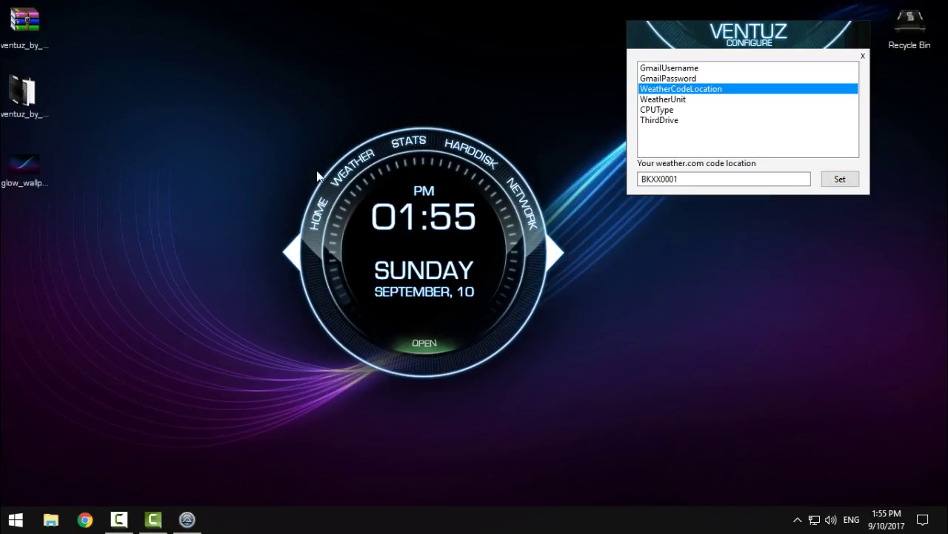
{"action": "left_click", "coordinate": [354, 172]}
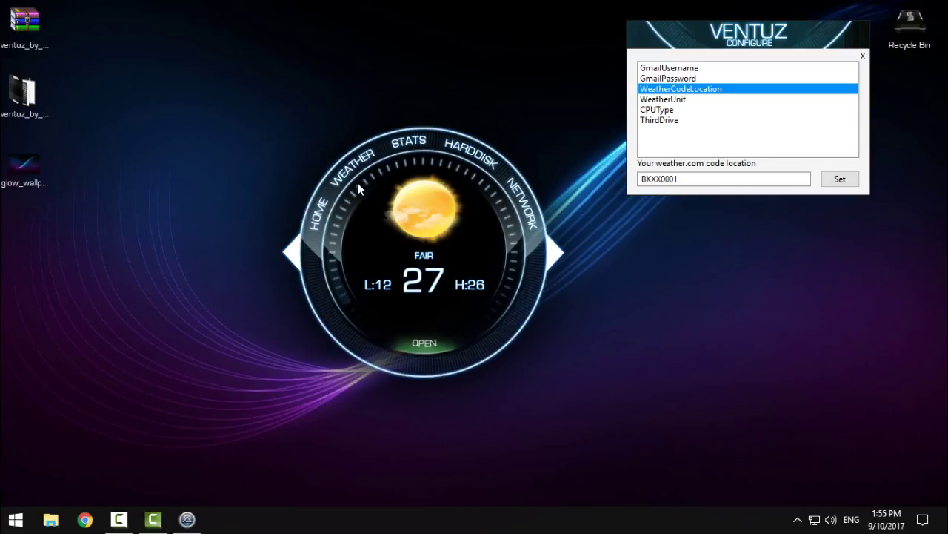
{"action": "left_click", "coordinate": [425, 344]}
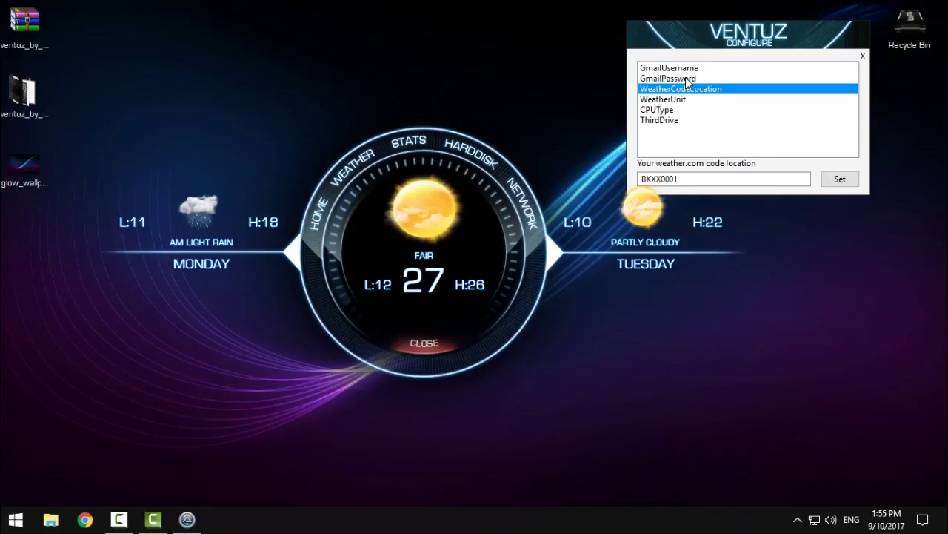
- Review the WeatherUnit, CPUType and ThirdDrive settings in the Ventuz Configure window
{"action": "left_click", "coordinate": [674, 102]}
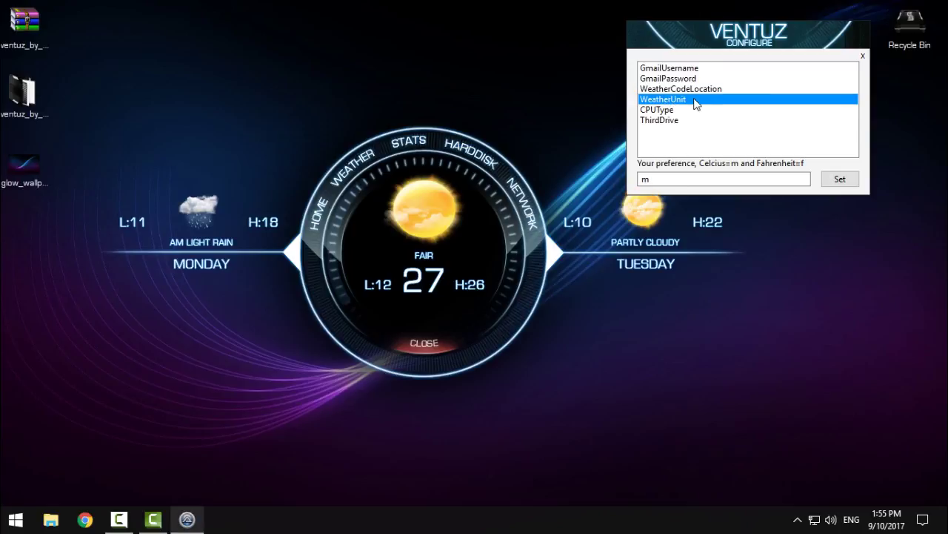
{"action": "left_click", "coordinate": [660, 180]}
{"action": "left_click", "coordinate": [667, 111]}
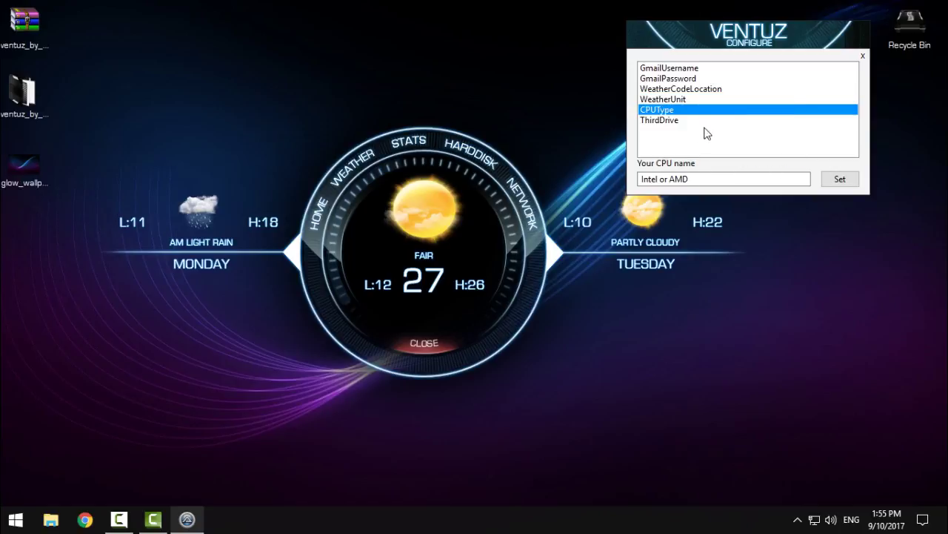
{"action": "left_click", "coordinate": [667, 121]}
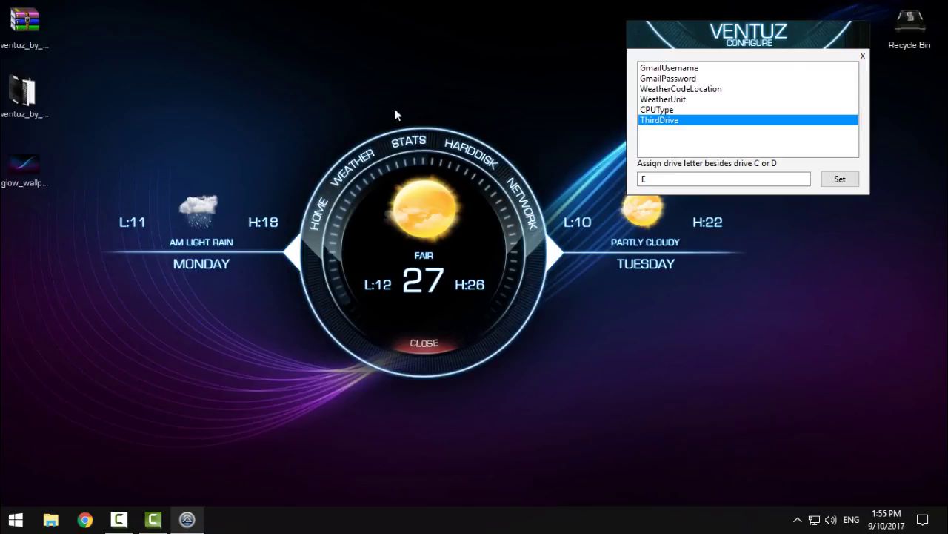
- Examine the clock's expanded Stats, Harddisk and Network views, and return to the expanded Weather view
{"action": "left_click", "coordinate": [414, 141]}
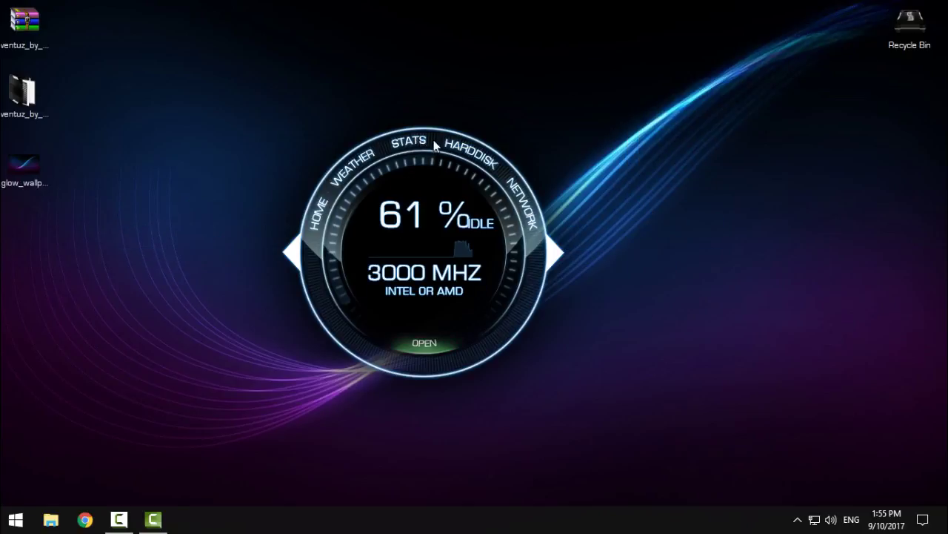
{"action": "left_click", "coordinate": [433, 343]}
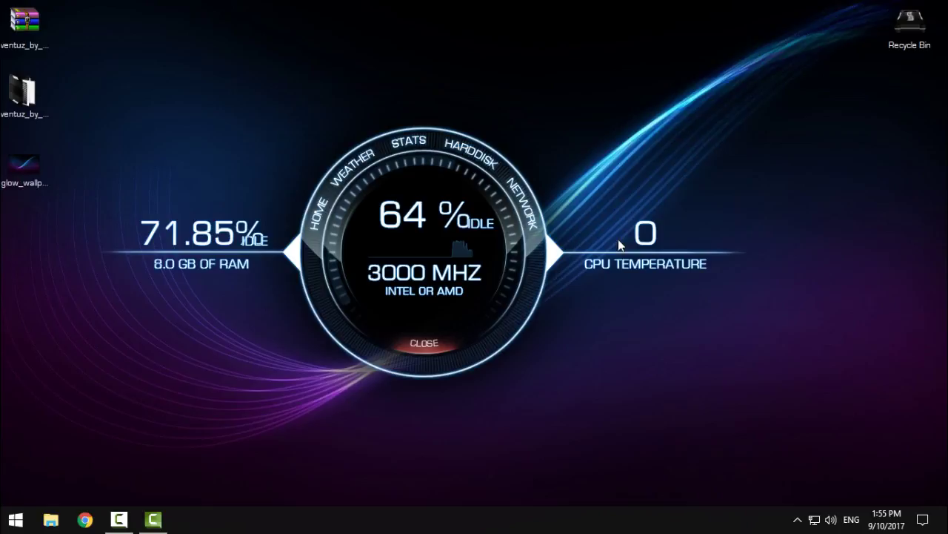
{"action": "left_click", "coordinate": [456, 150]}
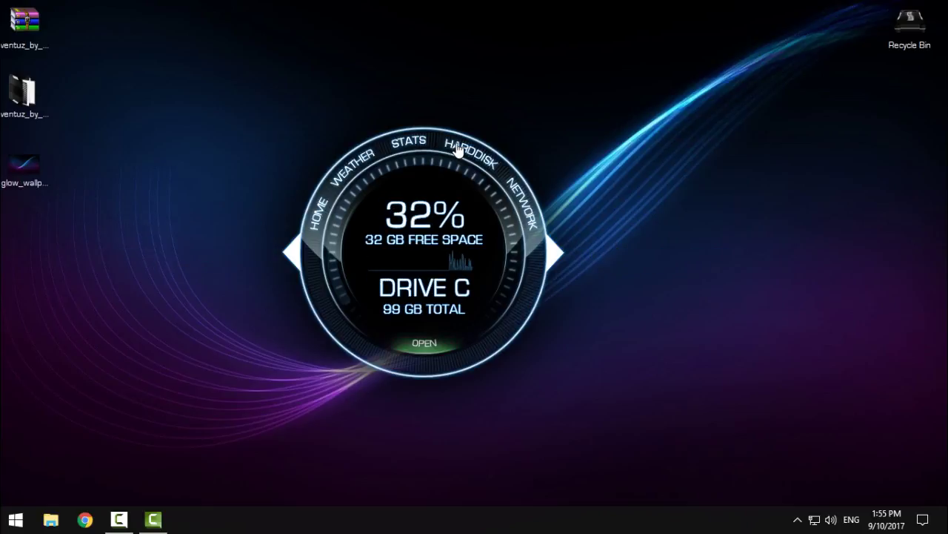
{"action": "left_click", "coordinate": [429, 344]}
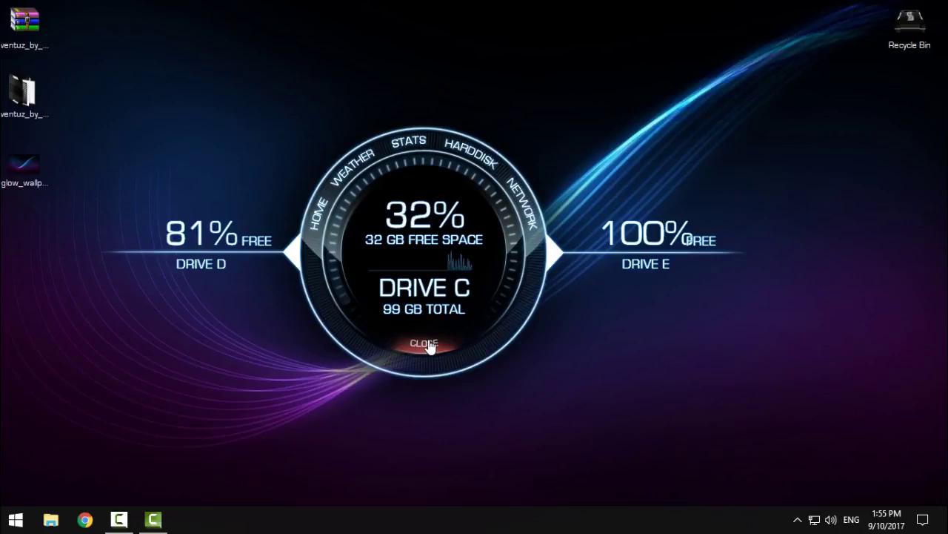
{"action": "left_click", "coordinate": [525, 208]}
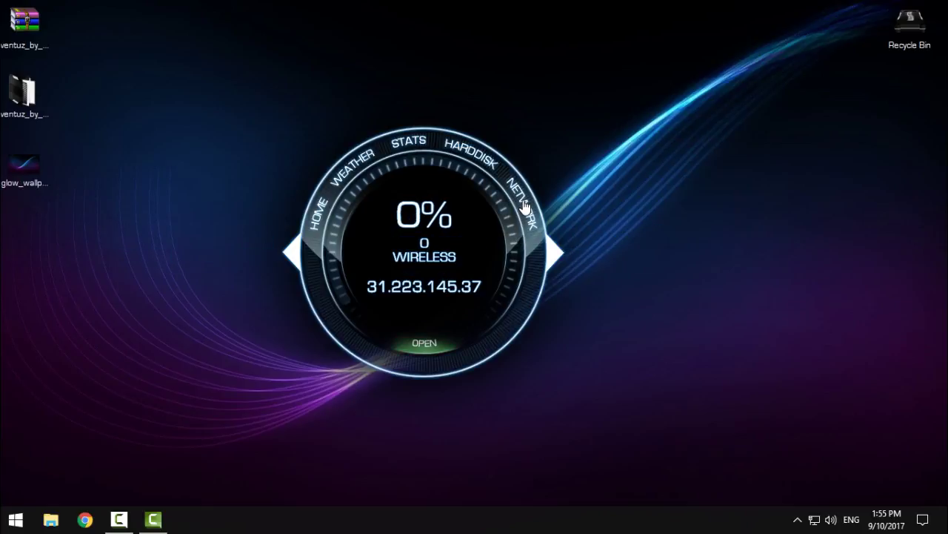
{"action": "left_click", "coordinate": [424, 345]}
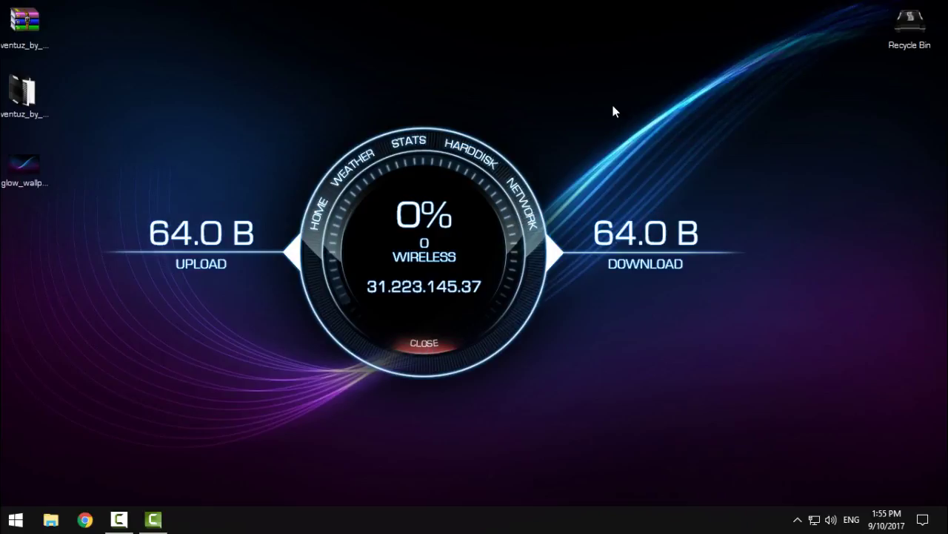
{"action": "left_click", "coordinate": [424, 348]}
{"action": "left_click", "coordinate": [423, 348]}
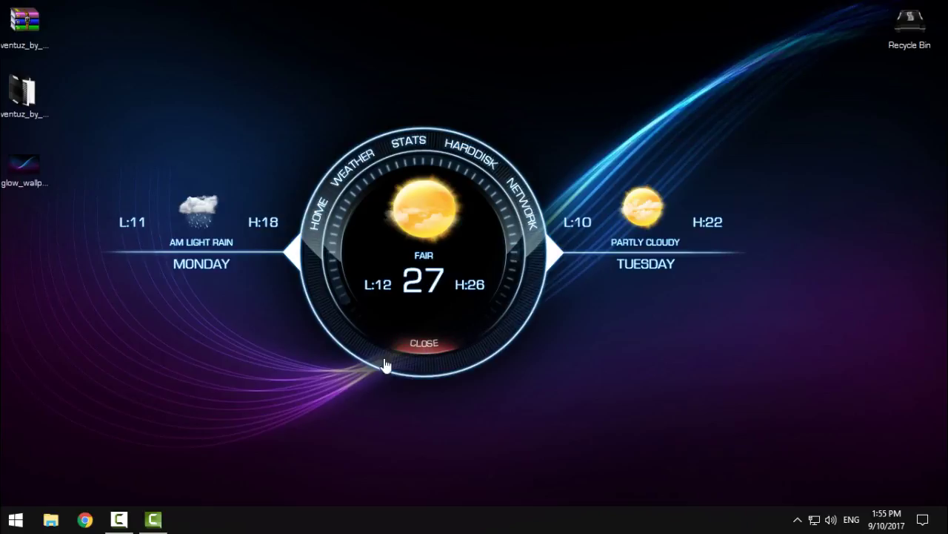
{"action": "left_click_drag", "start_coordinate": [118, 85], "coordinate": [743, 425]}
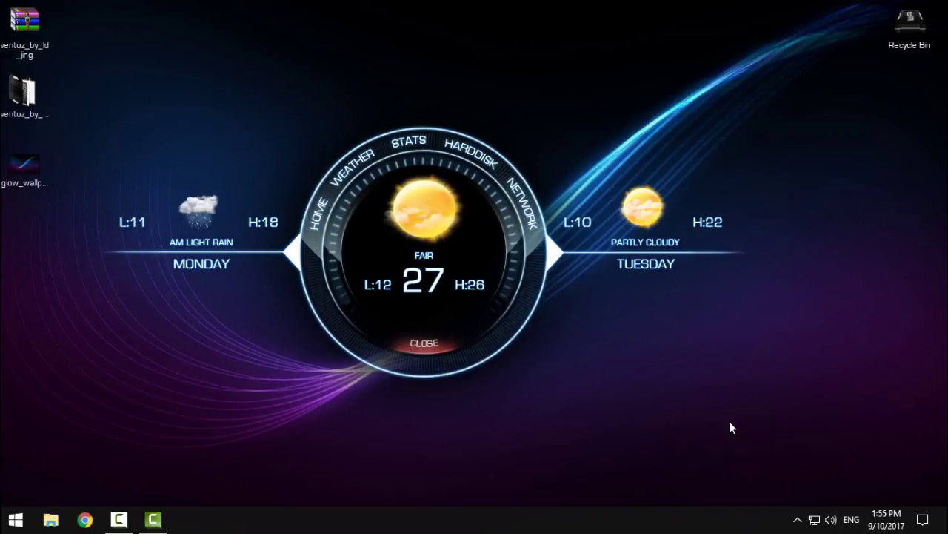
{"action": "left_click_drag", "start_coordinate": [757, 98], "coordinate": [750, 119]}
{"action": "left_click_drag", "start_coordinate": [750, 117], "coordinate": [96, 455]}
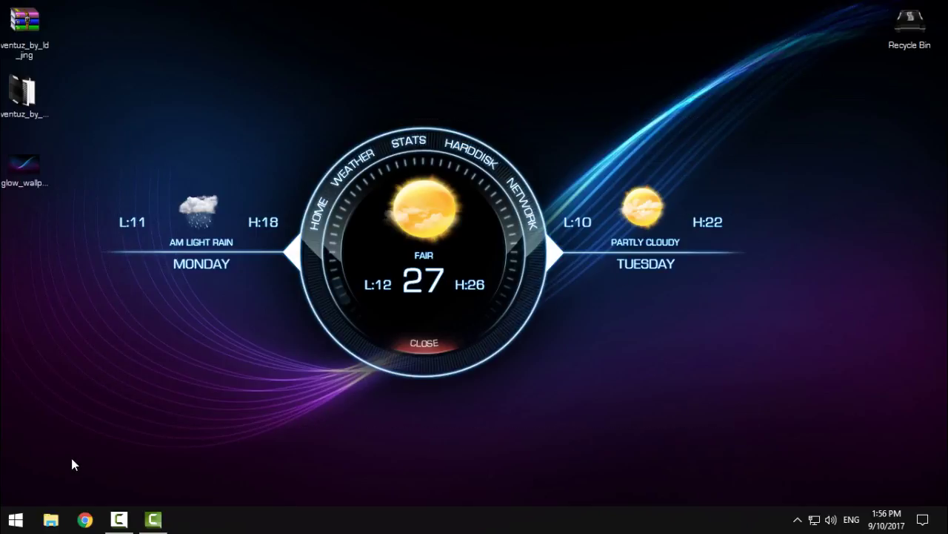